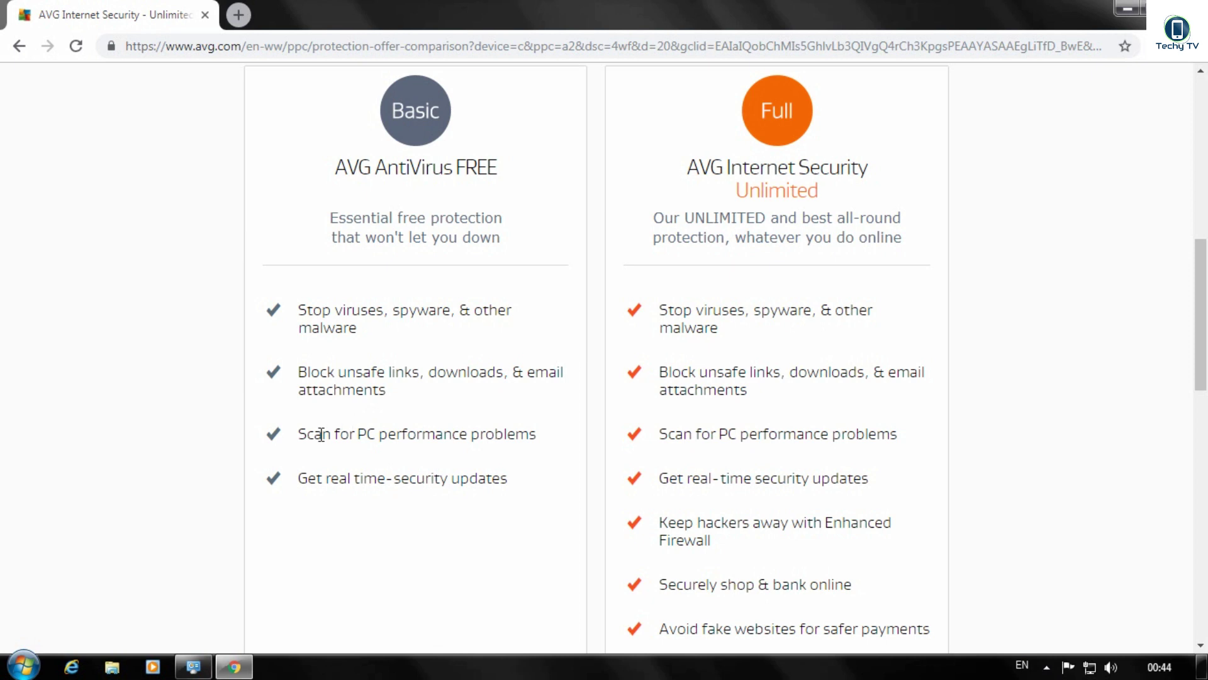
Step: Compare the features of the Basic and Full plans and download the AVG AntiVirus FREE installer
{"action": "scroll", "coordinate": [321, 433], "scroll_direction": "down", "scroll_amount": 1}
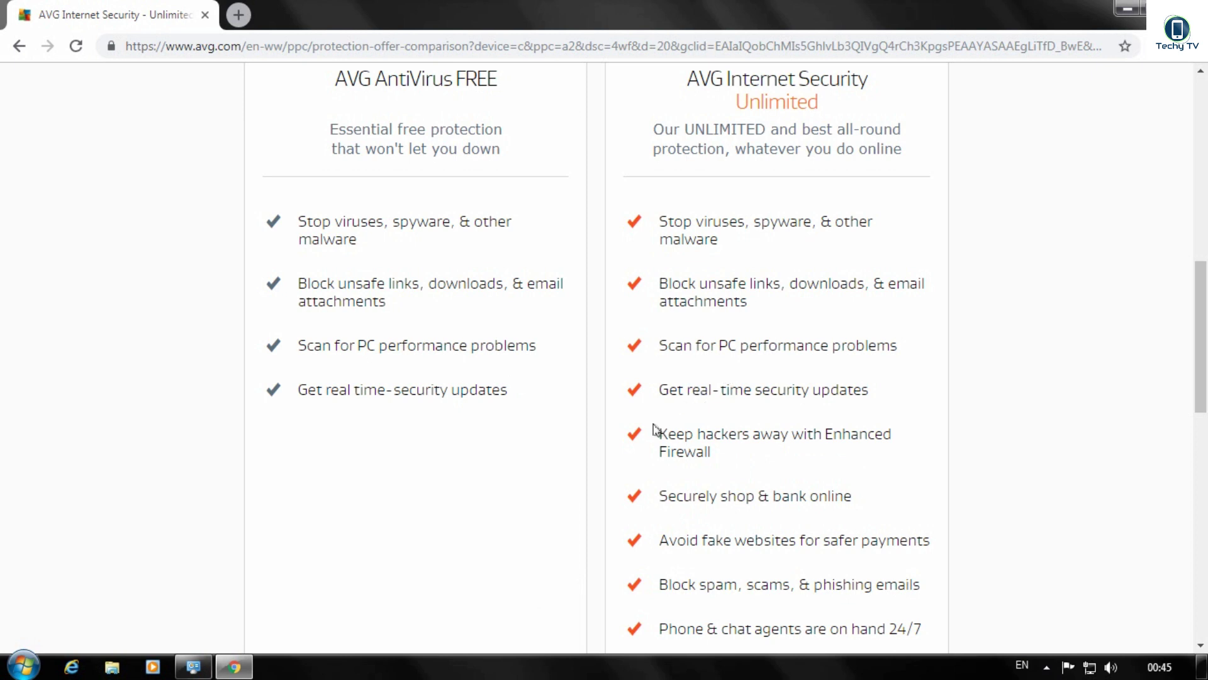
{"action": "scroll", "coordinate": [657, 428], "scroll_direction": "down", "scroll_amount": 1}
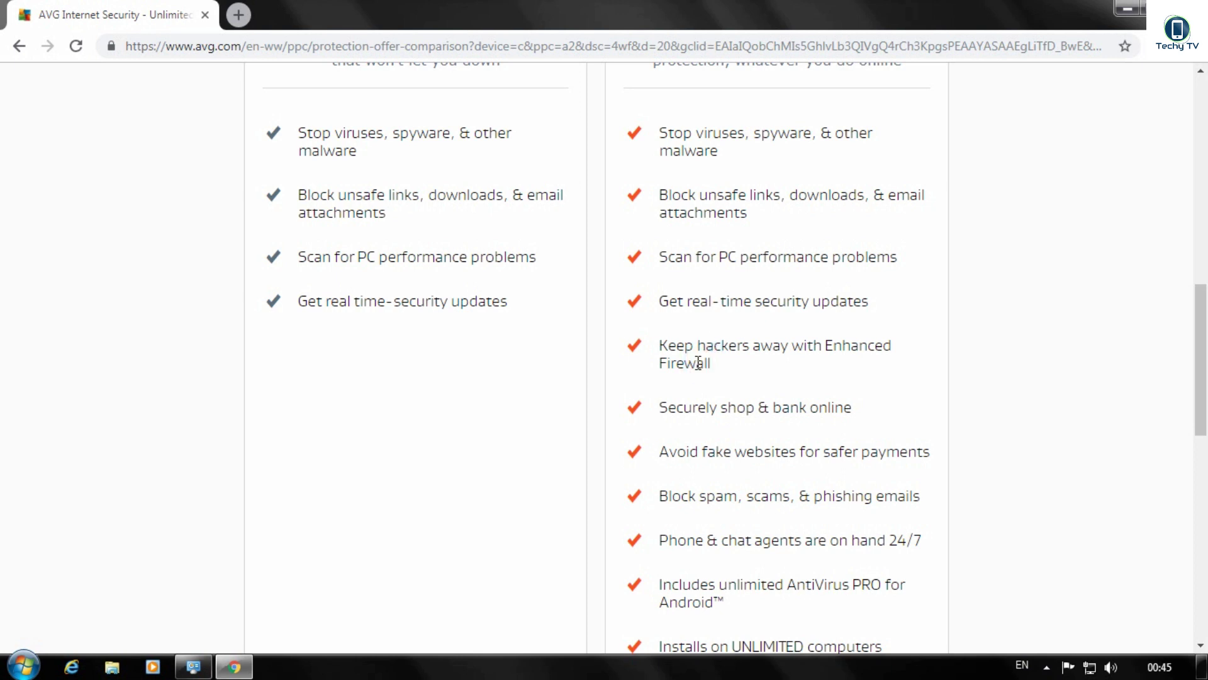
{"action": "scroll", "coordinate": [688, 372], "scroll_direction": "down", "scroll_amount": 1}
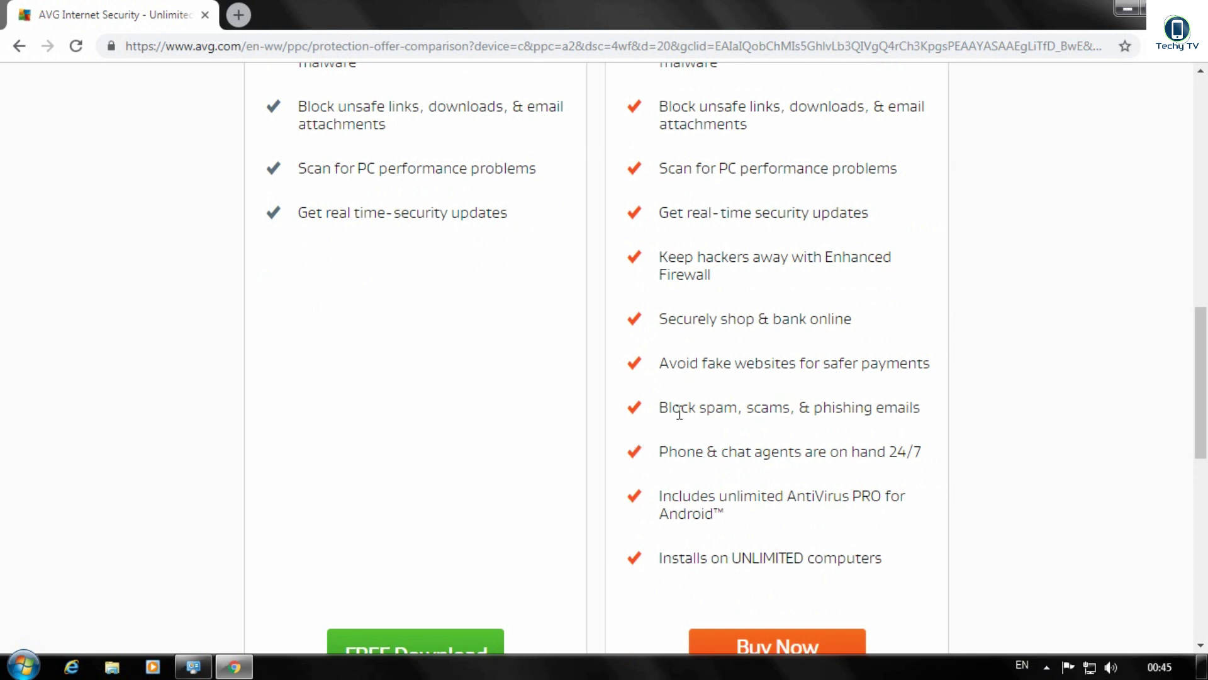
{"action": "scroll", "coordinate": [679, 412], "scroll_direction": "down", "scroll_amount": 1}
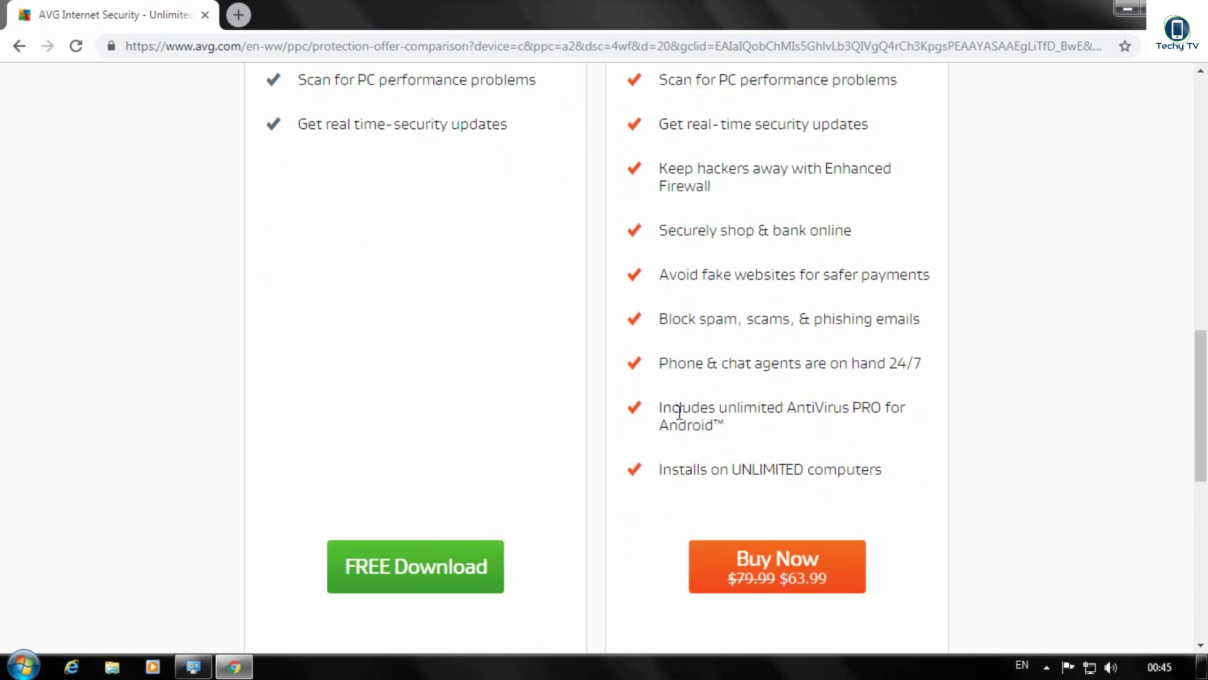
{"action": "scroll", "coordinate": [482, 439], "scroll_direction": "up", "scroll_amount": 5}
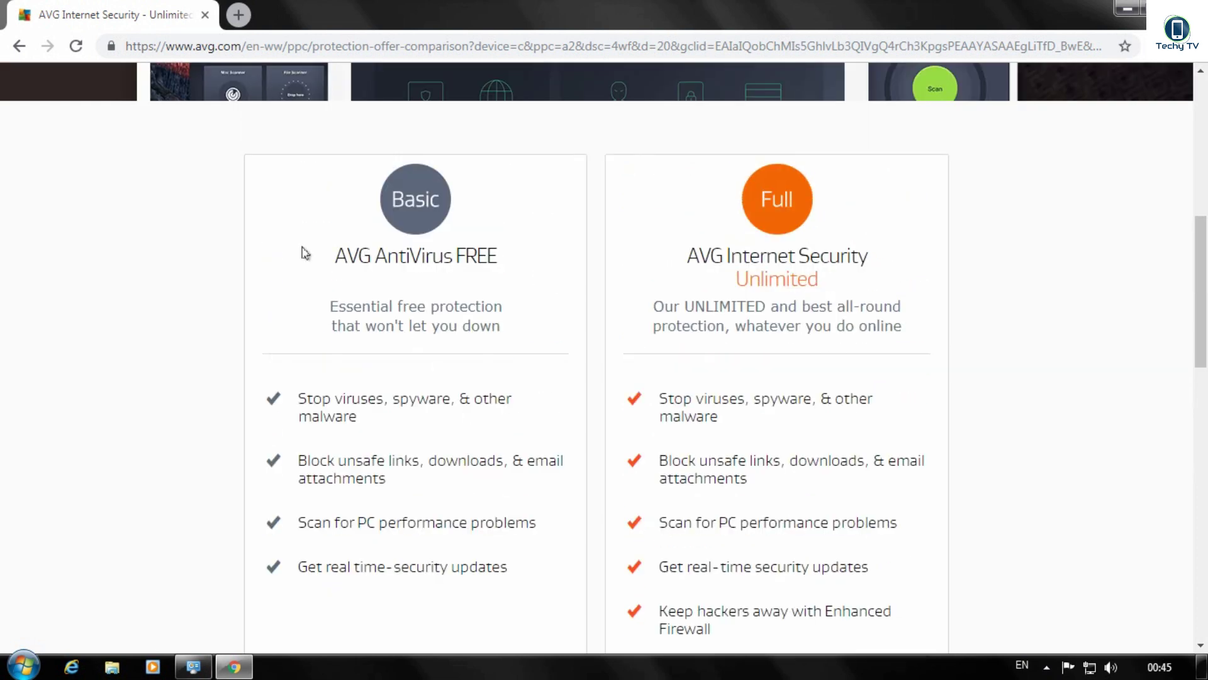
{"action": "scroll", "coordinate": [304, 251], "scroll_direction": "up", "scroll_amount": 6}
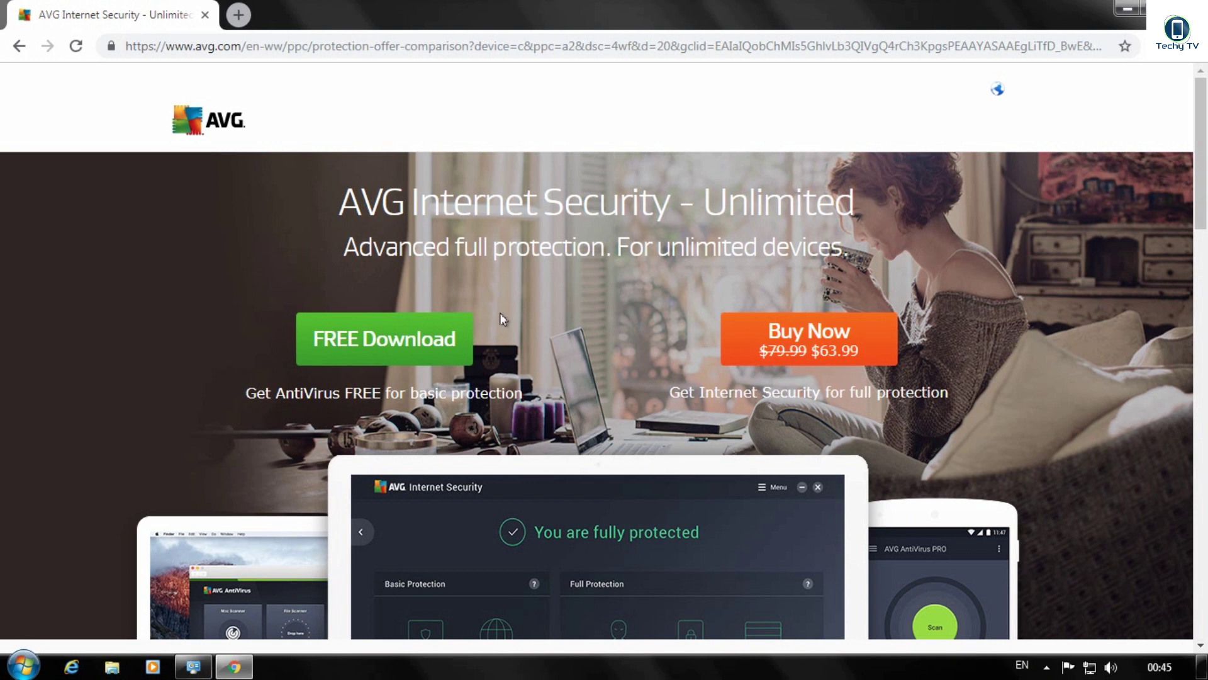
{"action": "left_click", "coordinate": [386, 341]}
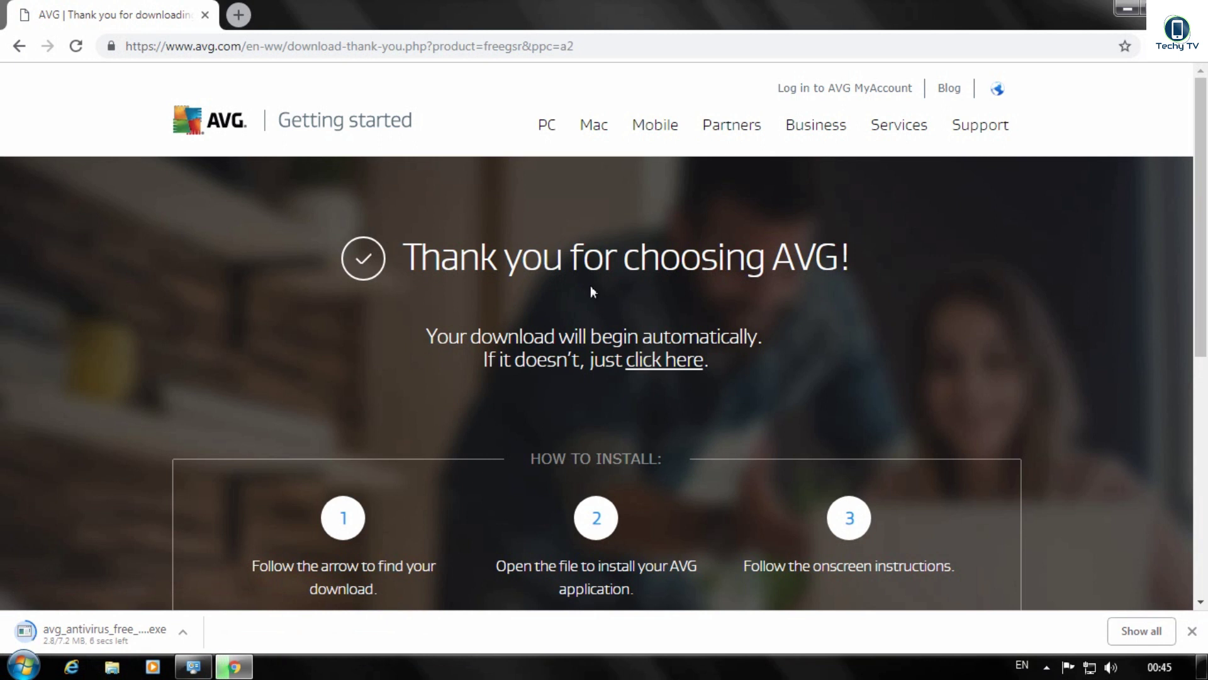
Step: Run the downloaded AVG installer, allow it to make changes to the computer, and install AVG AntiVirus FREE
{"action": "scroll", "coordinate": [591, 287], "scroll_direction": "down", "scroll_amount": 1}
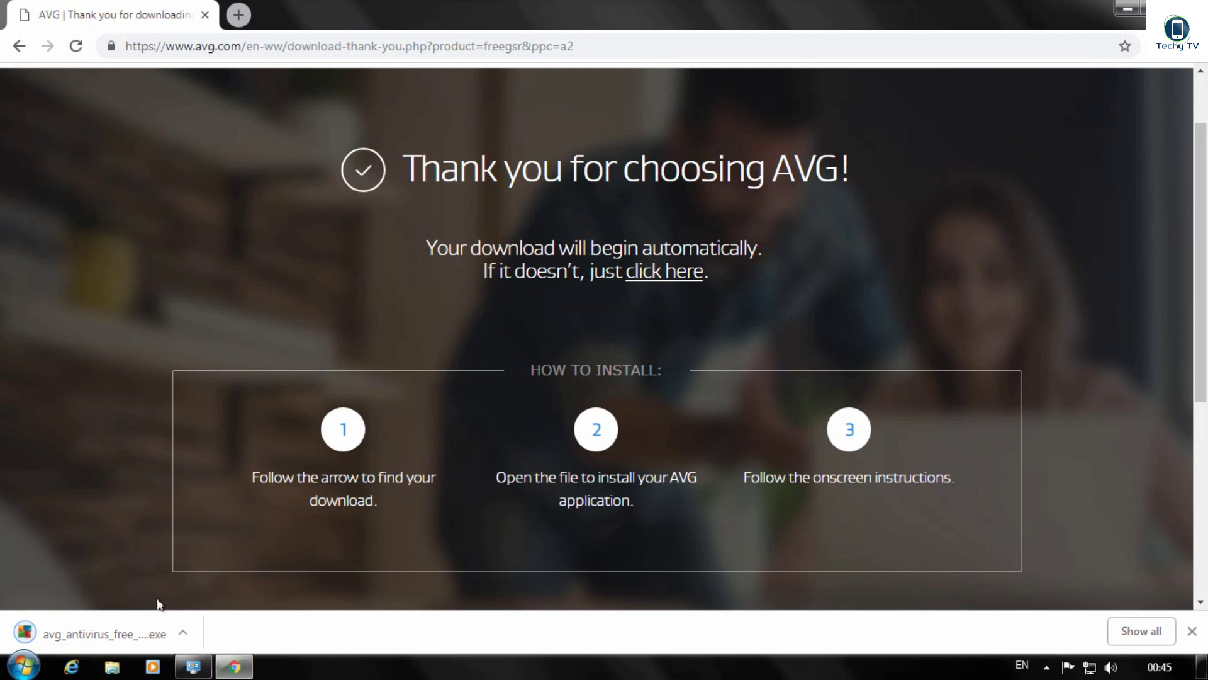
{"action": "left_click", "coordinate": [103, 625]}
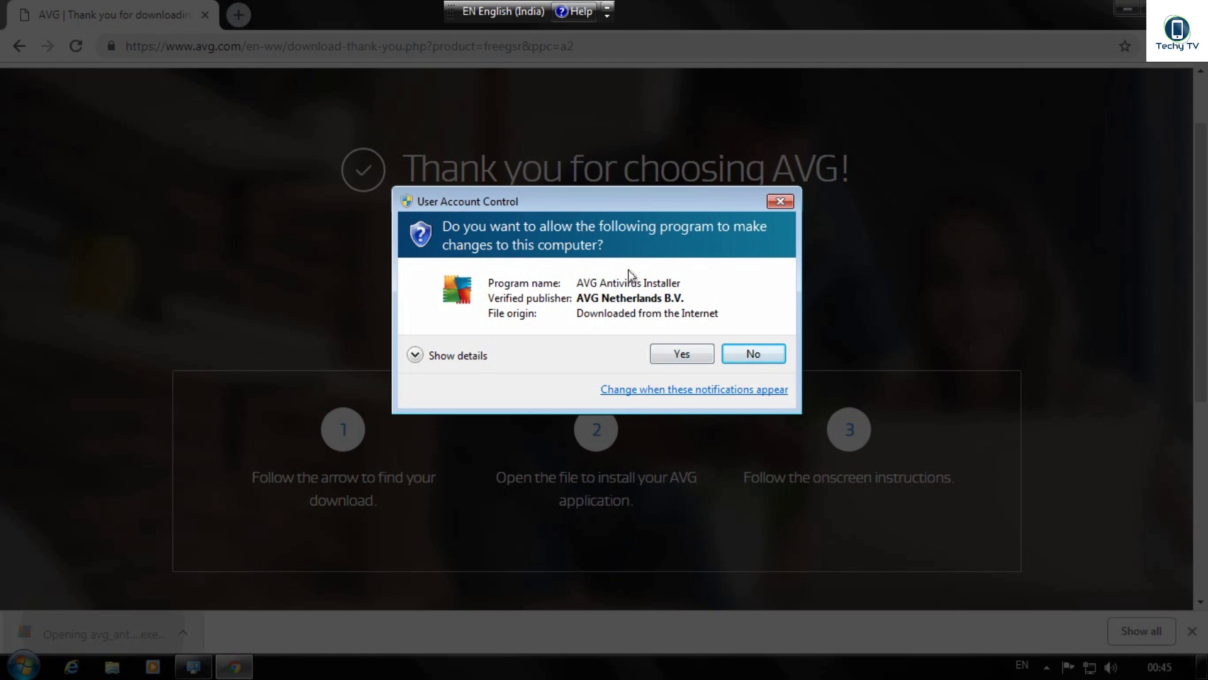
{"action": "left_click", "coordinate": [681, 351]}
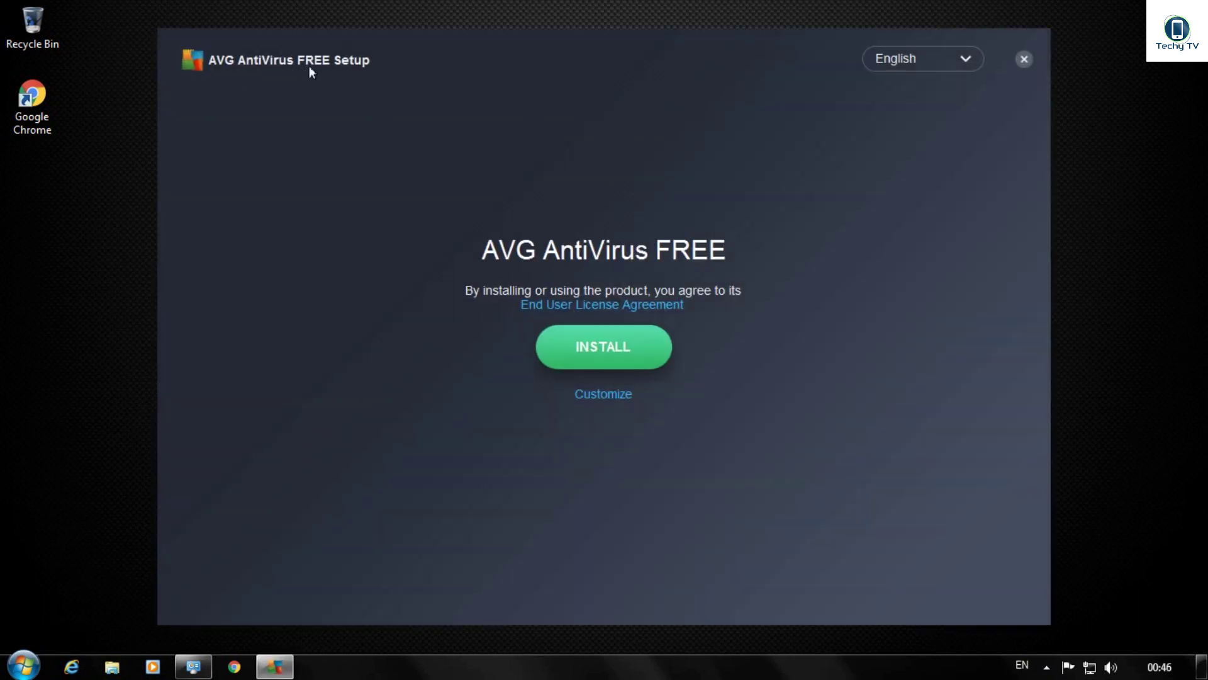
{"action": "left_click", "coordinate": [606, 346]}
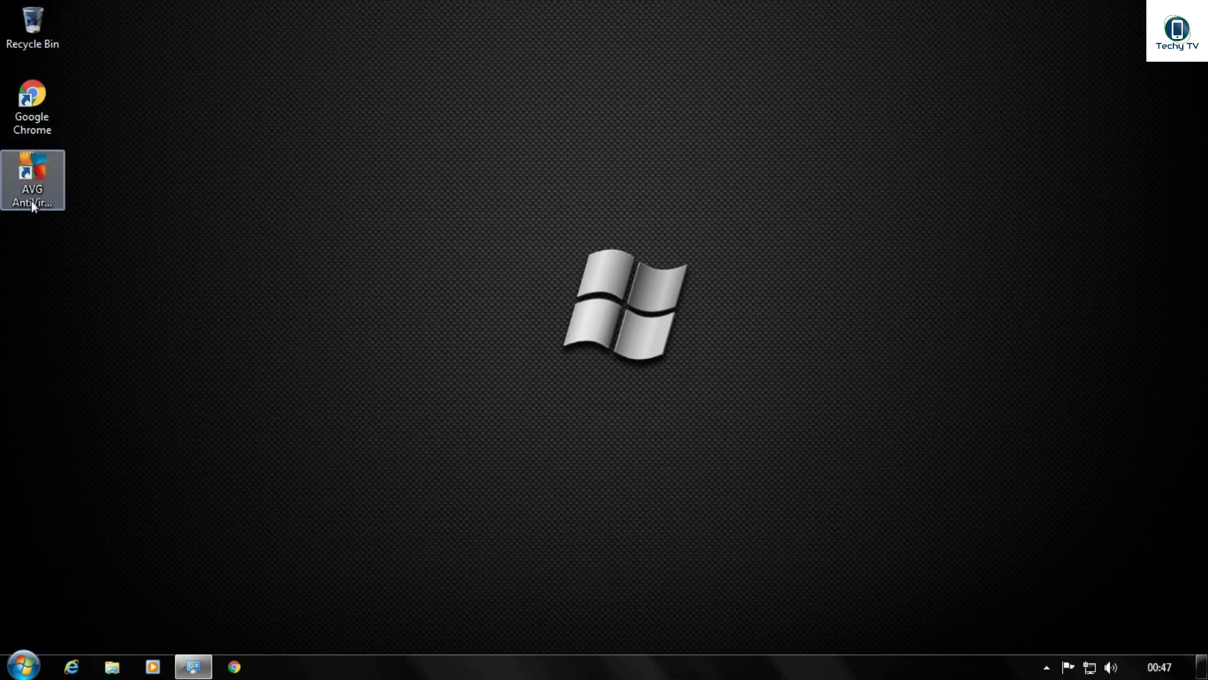
Step: Move the AVG AntiVirus FREE shortcut away from the other icons to the middle area of the desktop
{"action": "double_click", "coordinate": [54, 180]}
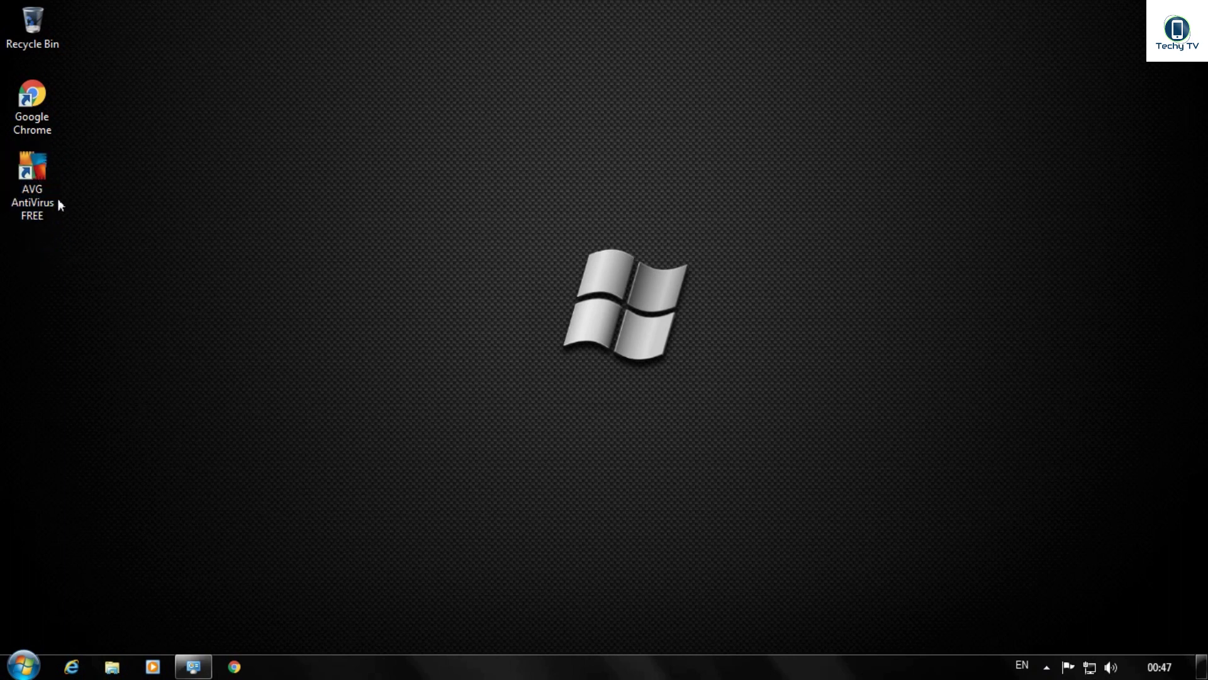
{"action": "left_click_drag", "start_coordinate": [58, 198], "coordinate": [540, 283]}
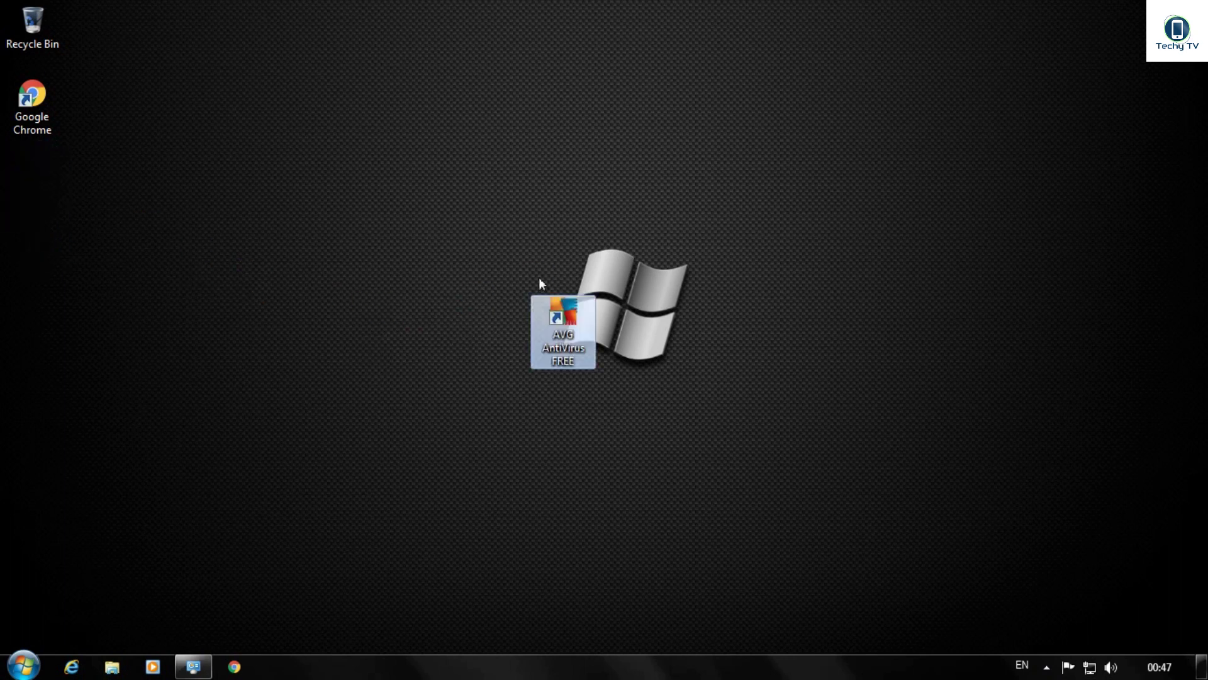
{"action": "left_click_drag", "start_coordinate": [588, 357], "coordinate": [467, 183]}
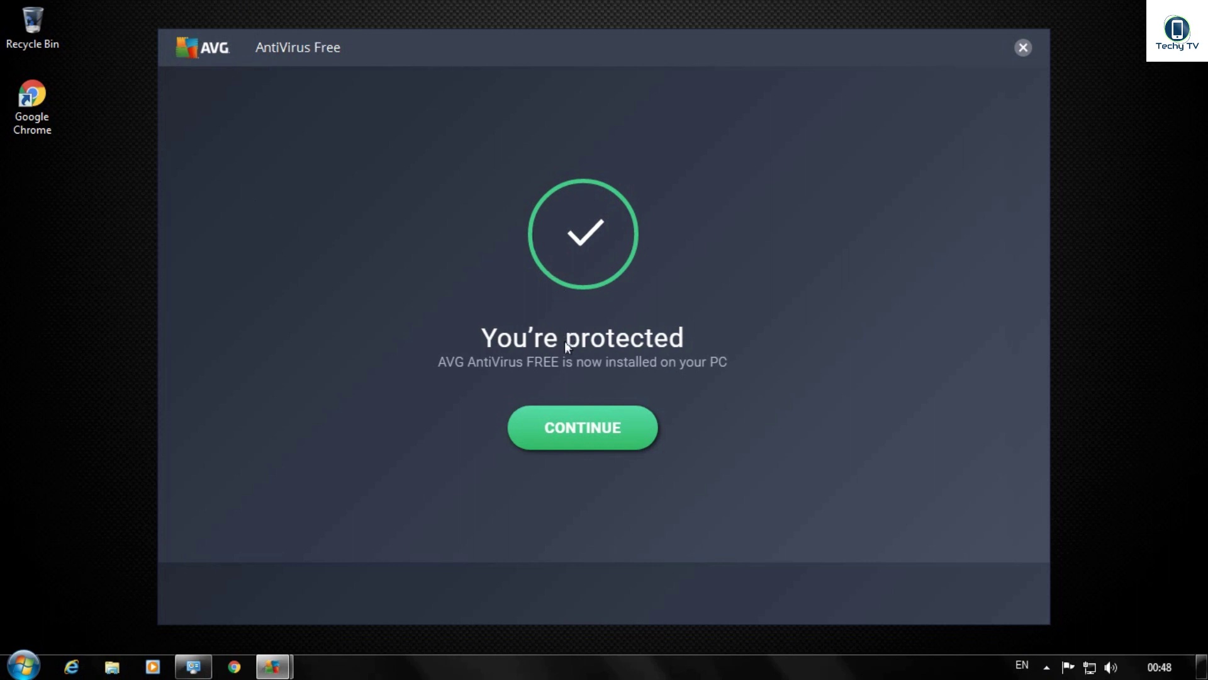
Step: Continue past the installation confirmation and decline the offer to protect a mobile phone
{"action": "left_click", "coordinate": [605, 435]}
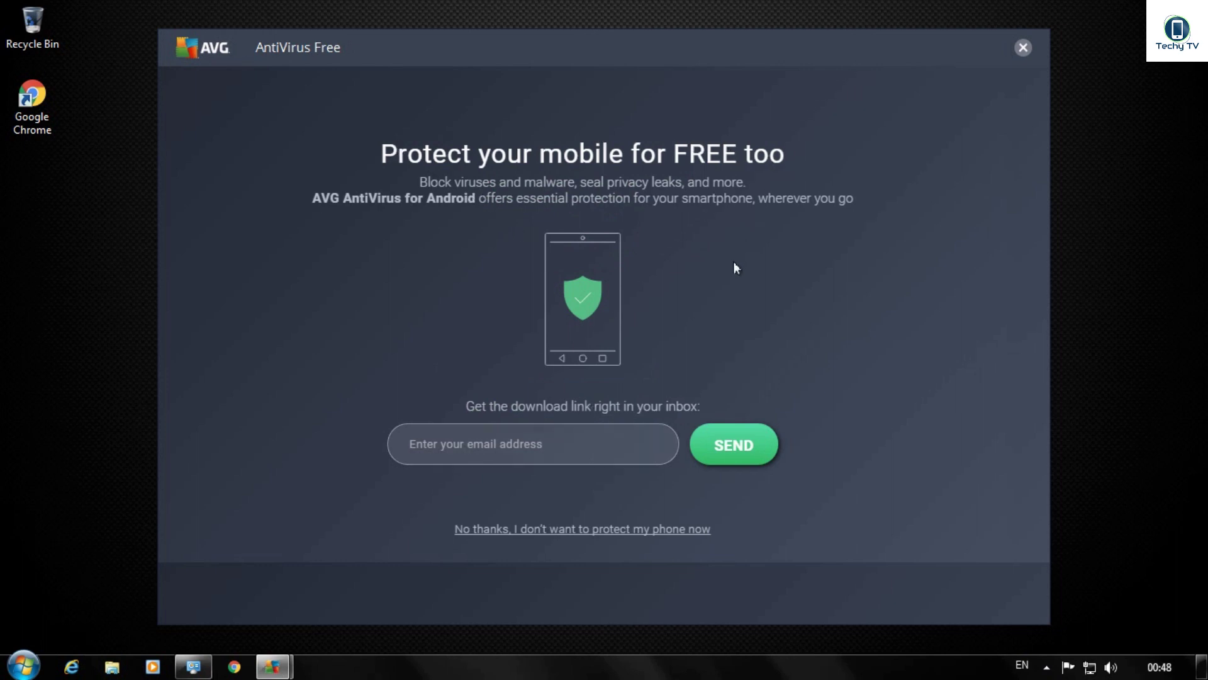
{"action": "left_click", "coordinate": [608, 537]}
{"action": "left_click", "coordinate": [595, 528]}
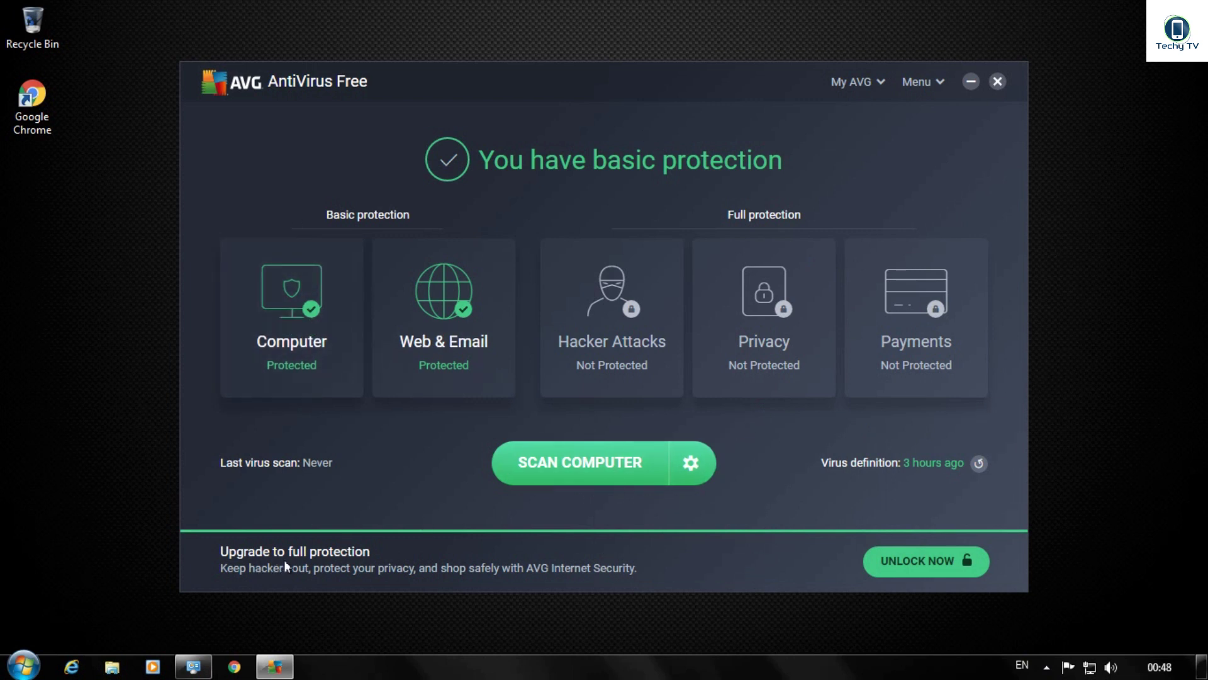
Step: Review the Internet Security upgrade comparison, dismiss it and the free trial offer, and view the other AVG products
{"action": "left_click", "coordinate": [939, 565]}
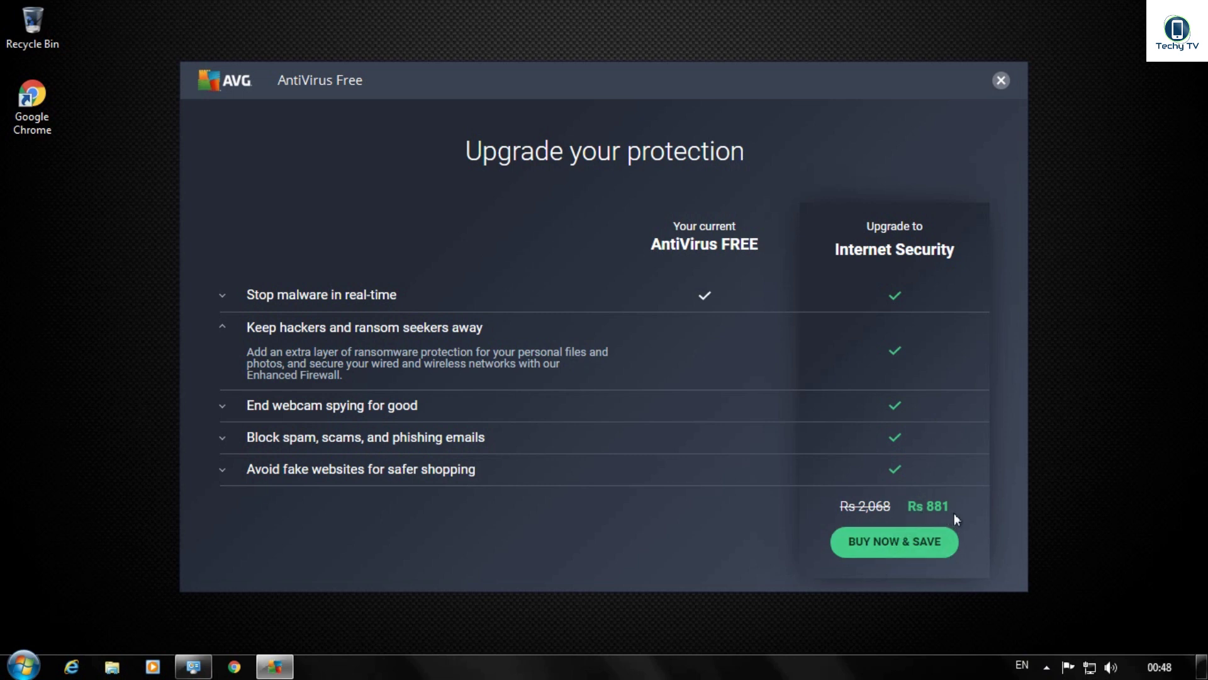
{"action": "left_click", "coordinate": [1001, 80]}
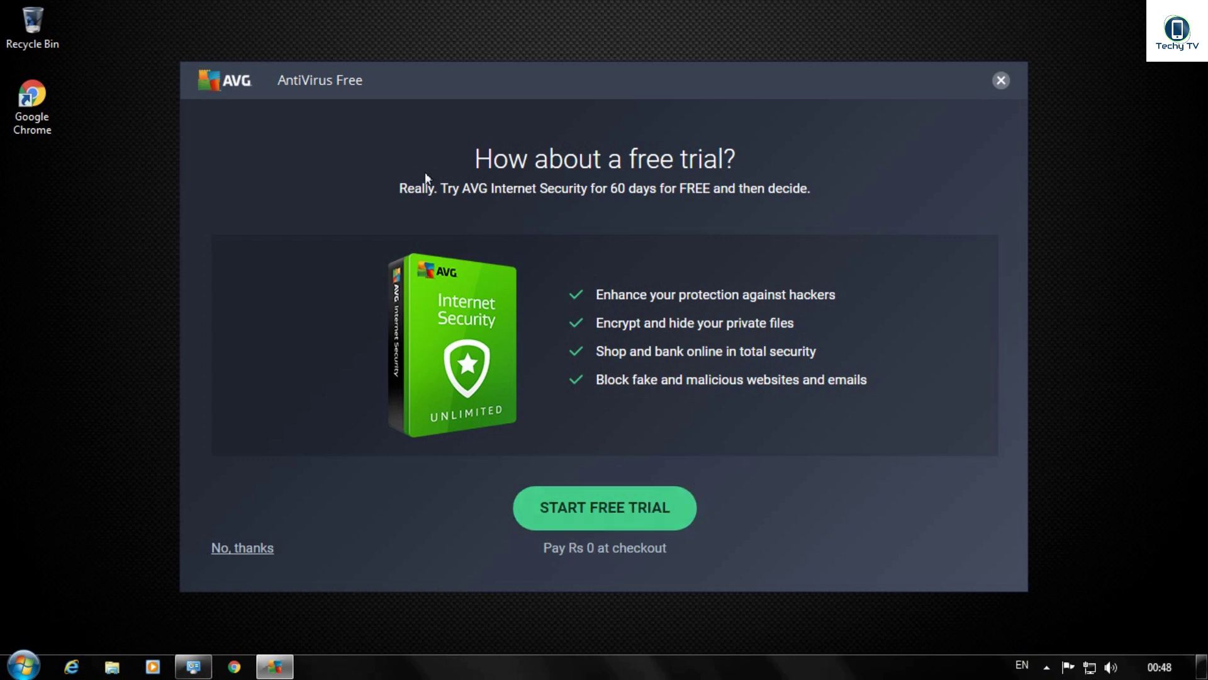
{"action": "left_click", "coordinate": [995, 80]}
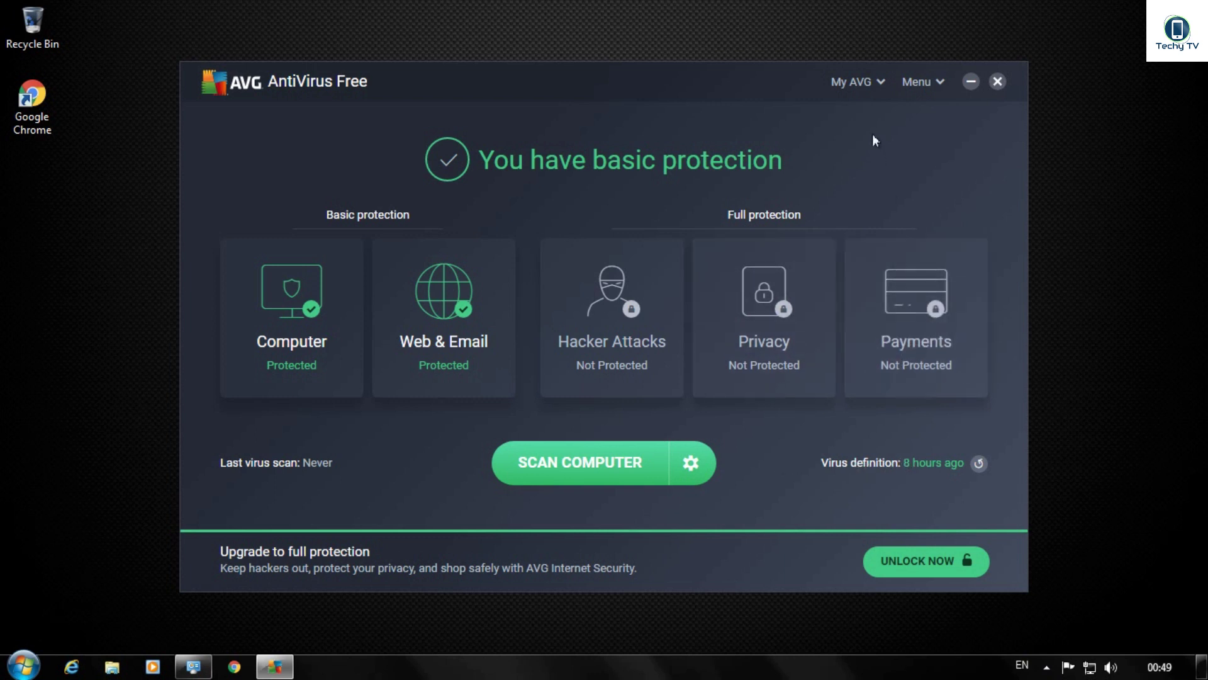
{"action": "left_click", "coordinate": [870, 85]}
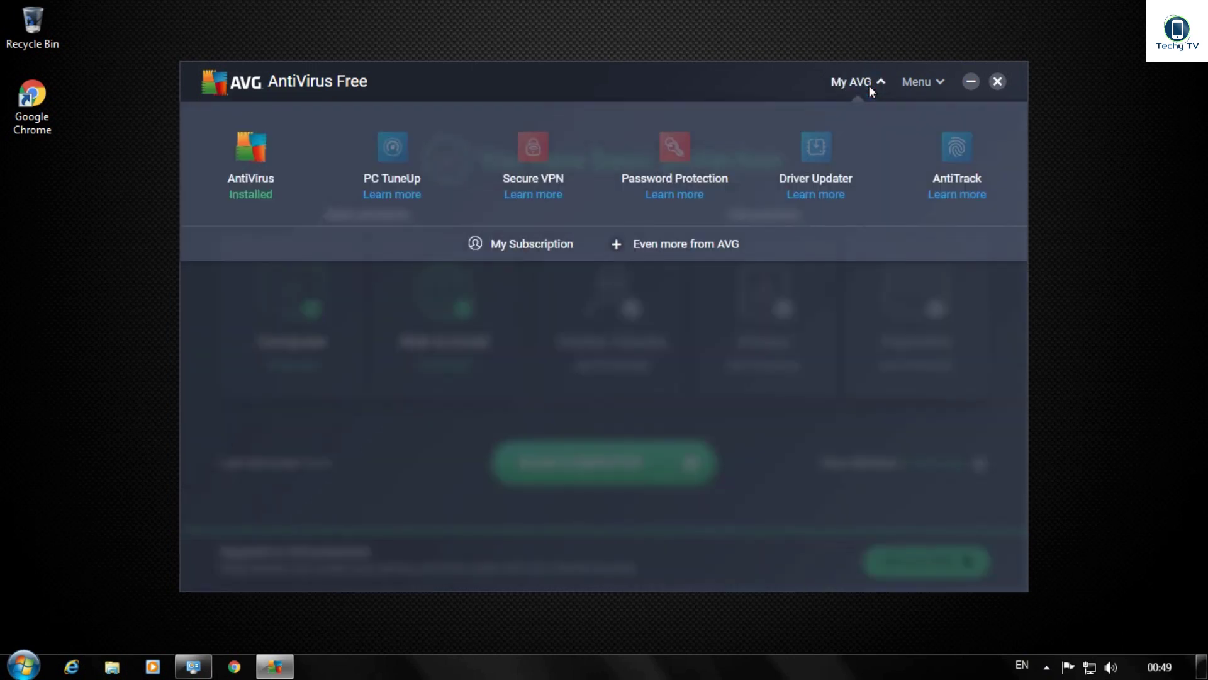
{"action": "left_click", "coordinate": [870, 85]}
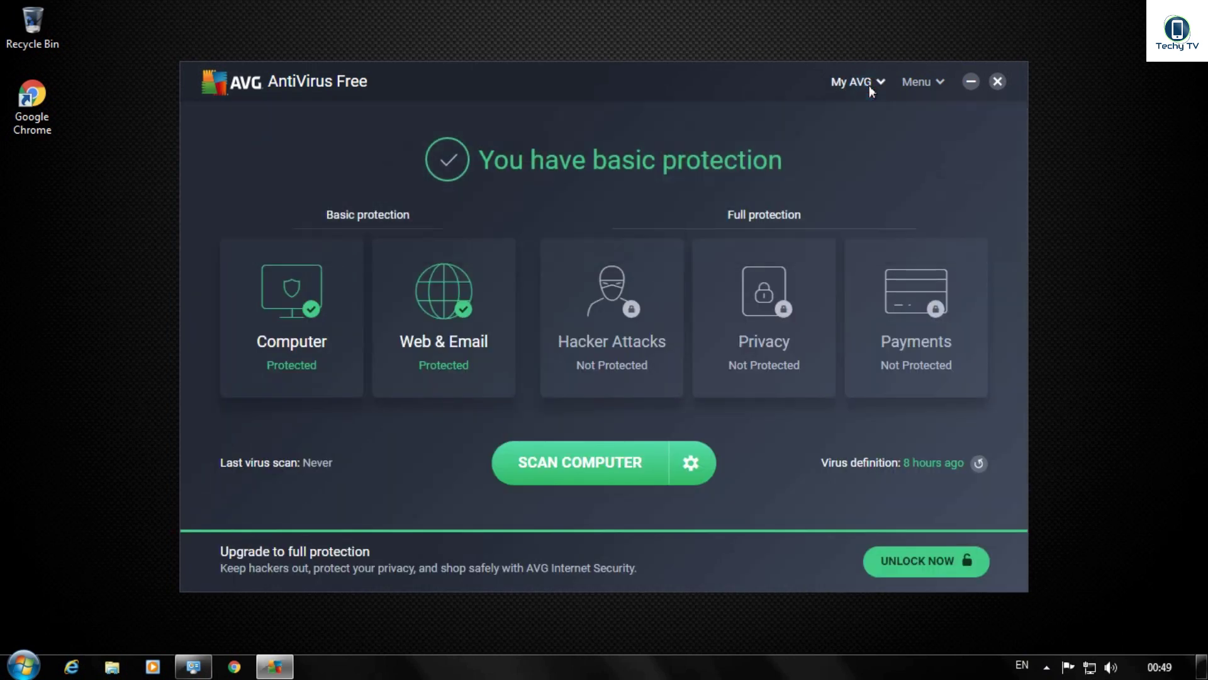
Step: Run updates for both the virus definitions and the program from the antivirus Update settings
{"action": "left_click", "coordinate": [922, 94]}
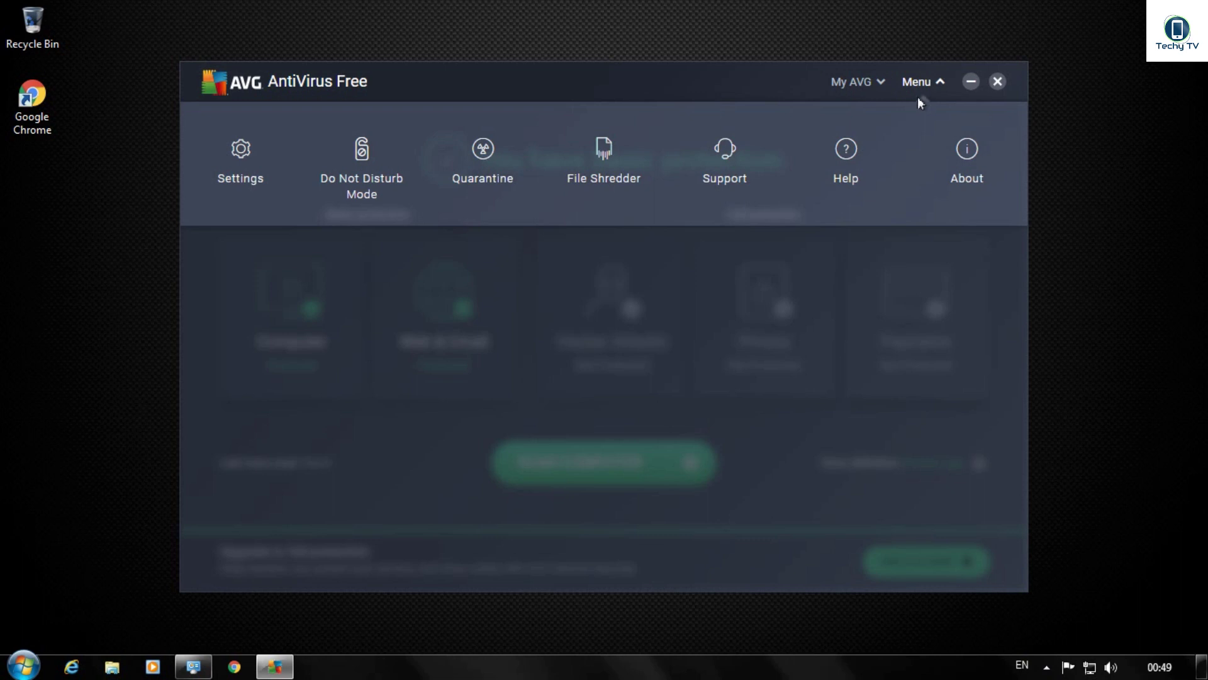
{"action": "left_click", "coordinate": [266, 177]}
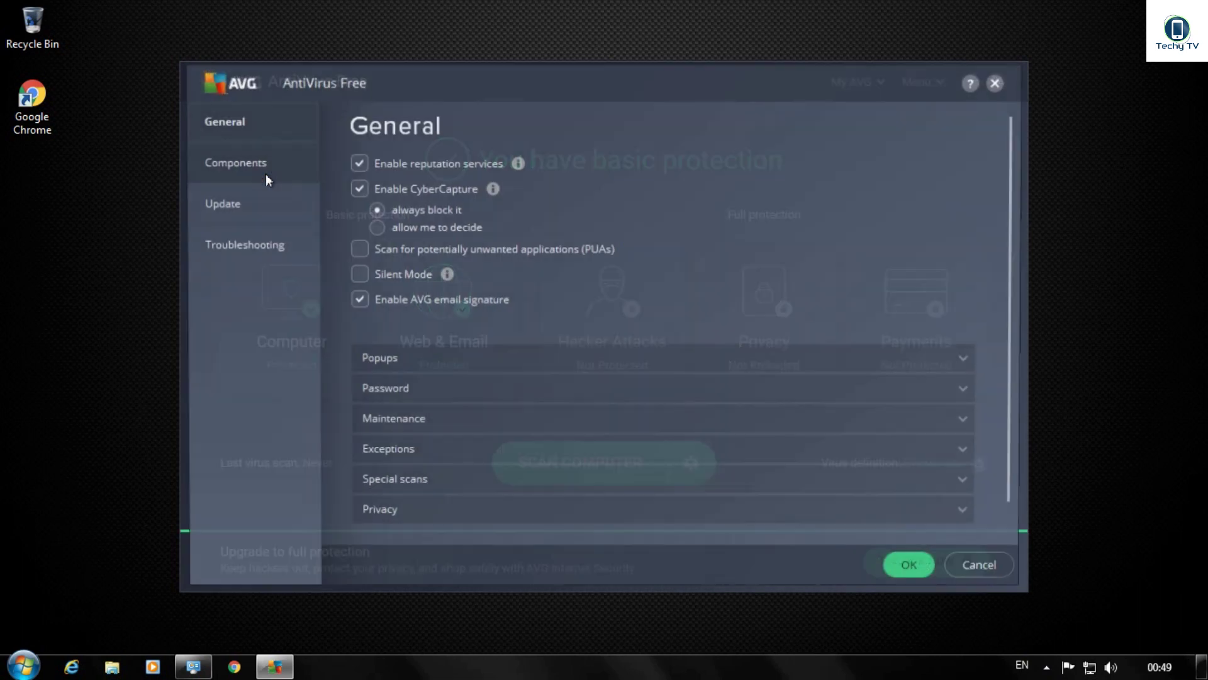
{"action": "left_click", "coordinate": [261, 210]}
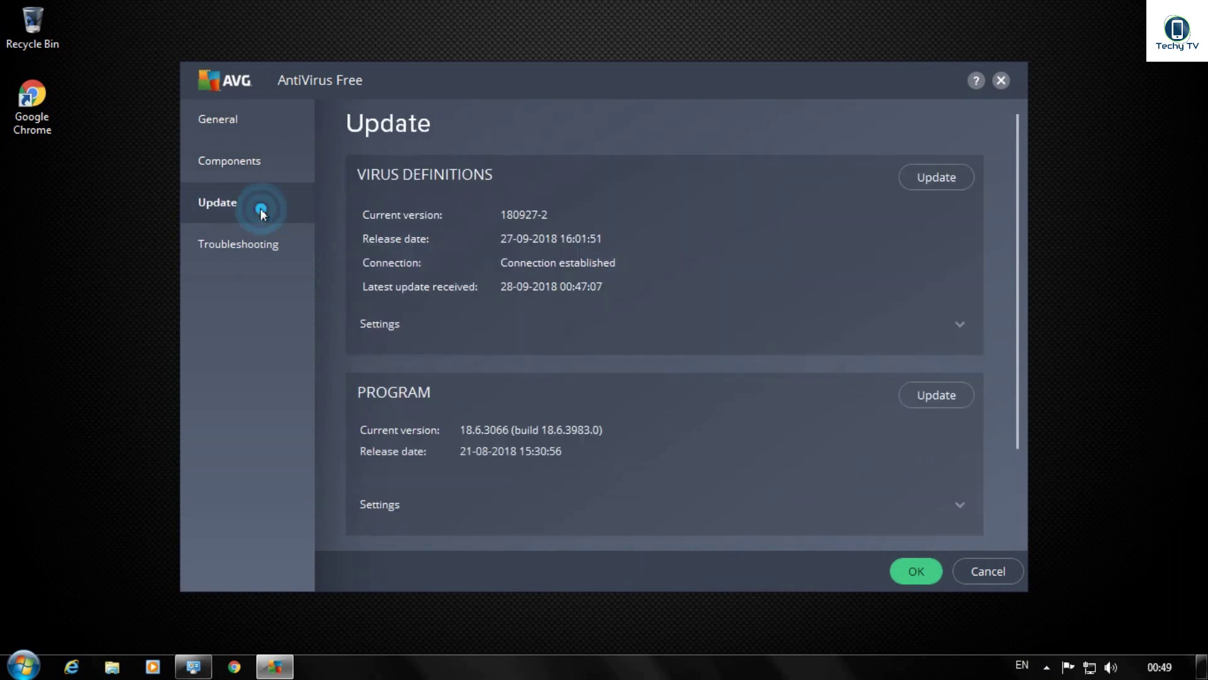
{"action": "scroll", "coordinate": [763, 204], "scroll_direction": "down", "scroll_amount": 1}
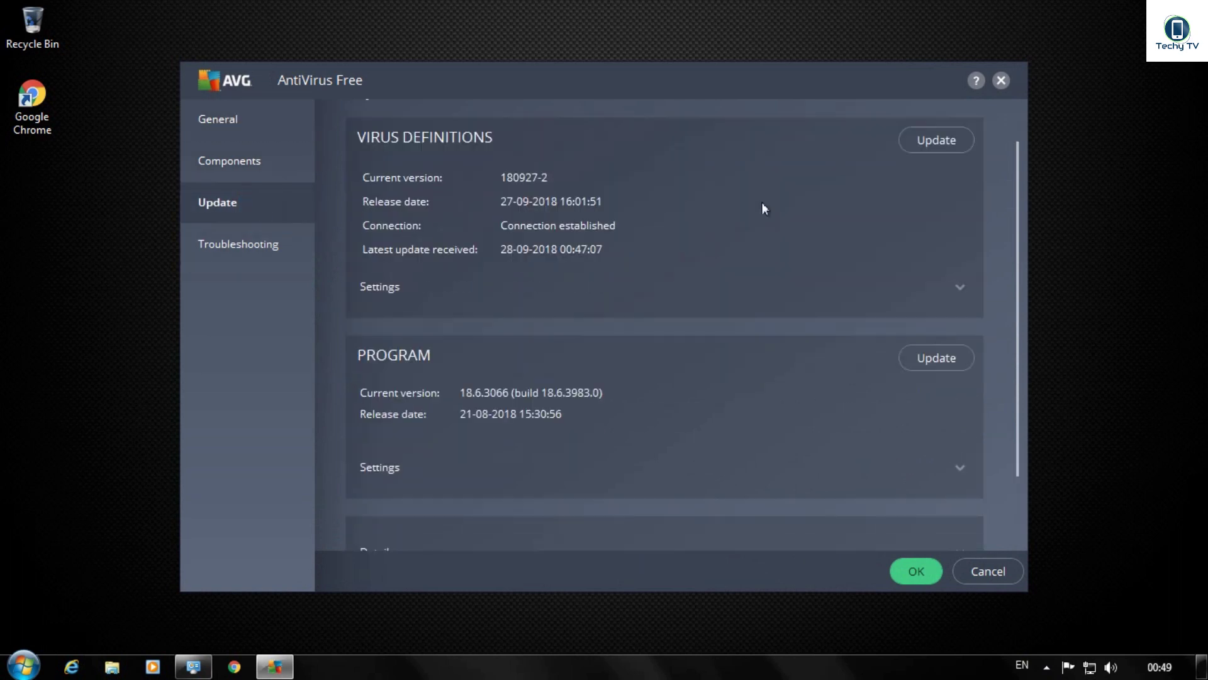
{"action": "left_click", "coordinate": [943, 139]}
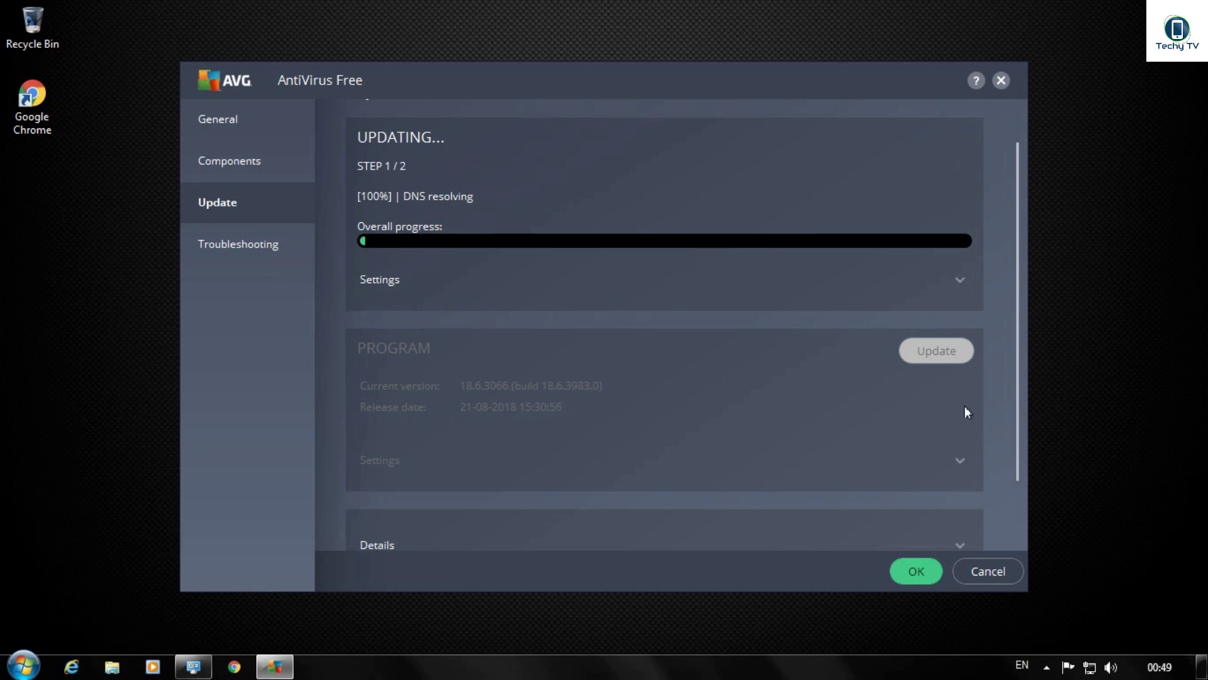
{"action": "left_click", "coordinate": [951, 357]}
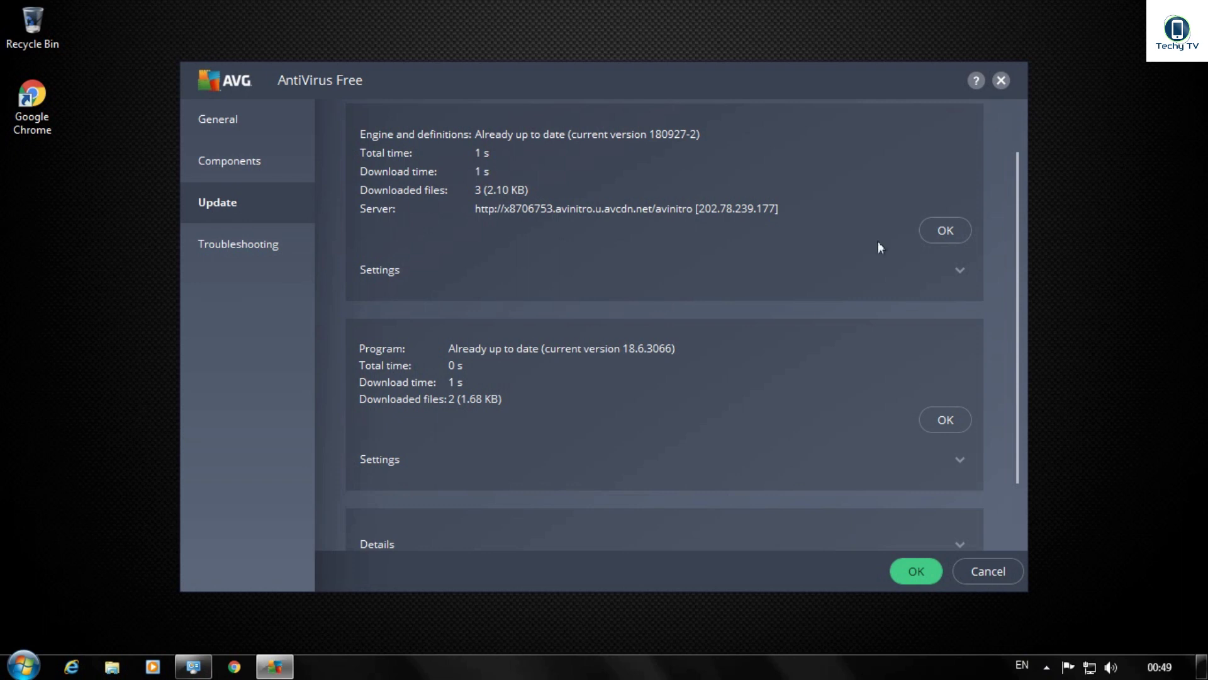
Step: Review the auto-update options in the Details section of the Update settings and accept the settings
{"action": "scroll", "coordinate": [653, 330], "scroll_direction": "down", "scroll_amount": 2}
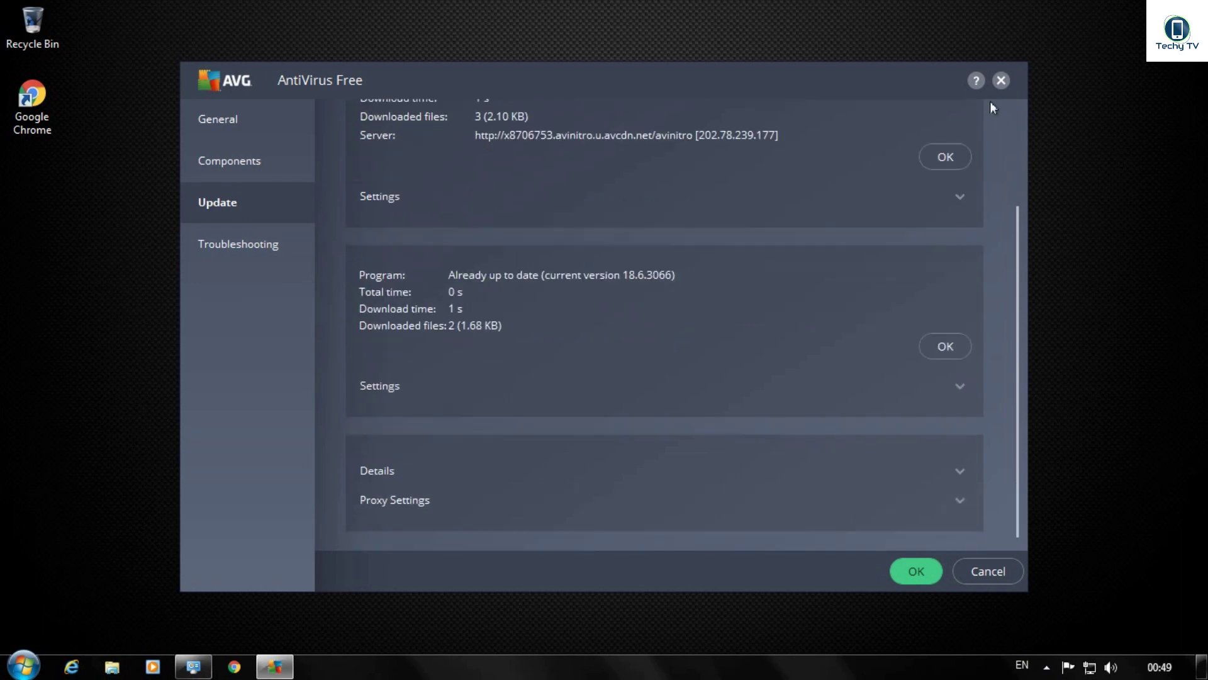
{"action": "left_click", "coordinate": [733, 480]}
{"action": "scroll", "coordinate": [735, 478], "scroll_direction": "down", "scroll_amount": 4}
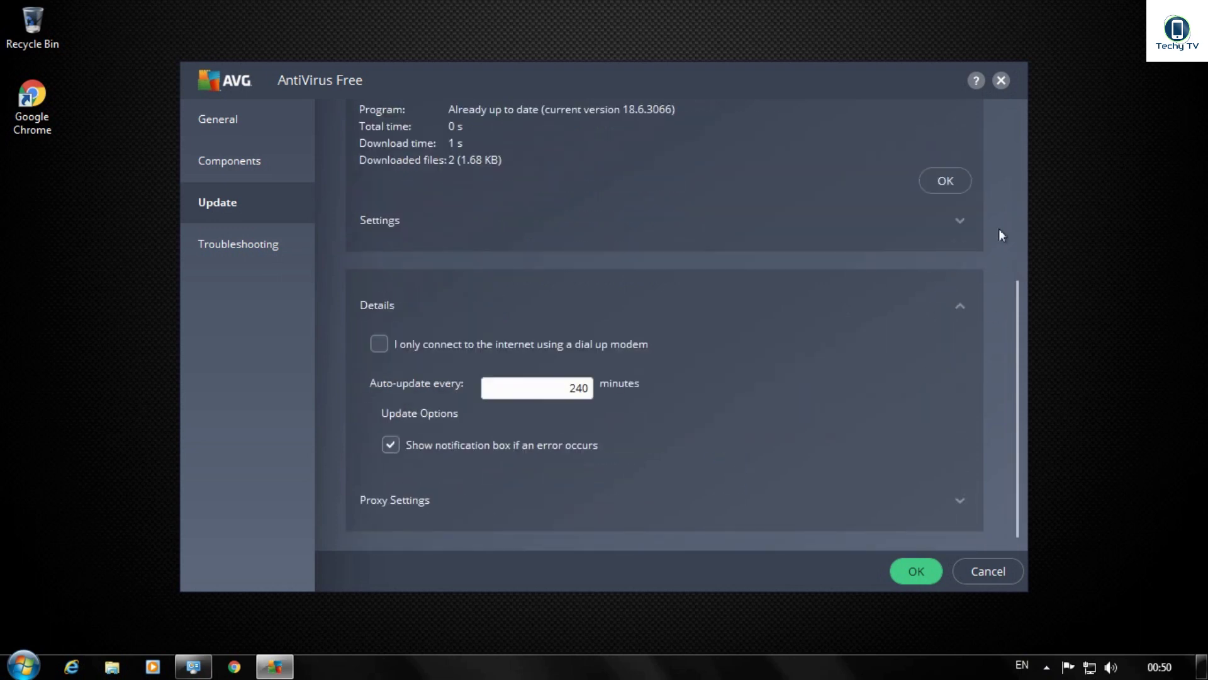
{"action": "left_click", "coordinate": [907, 569]}
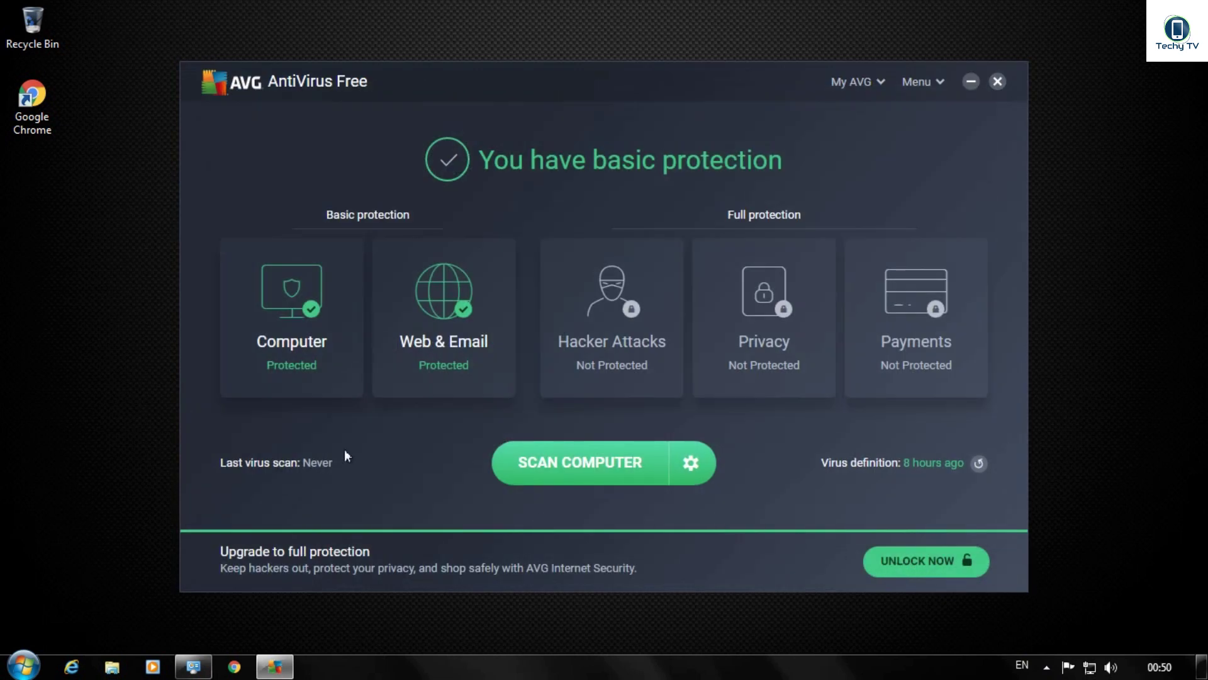
Step: Open the overview of other available scan types
{"action": "left_click", "coordinate": [689, 466]}
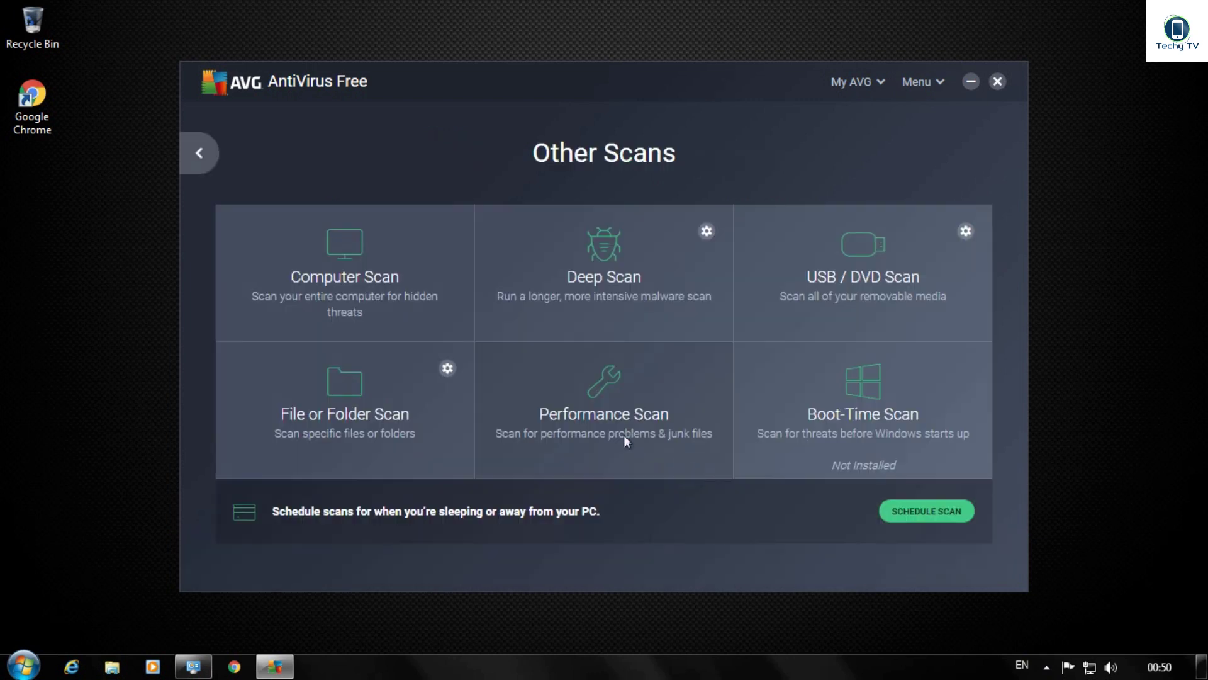